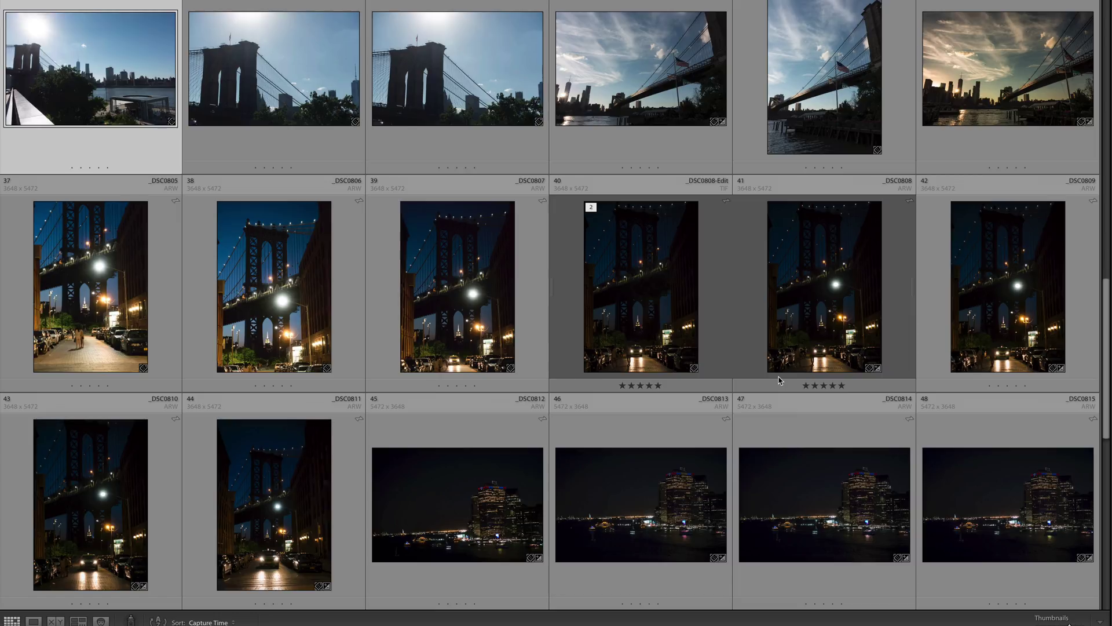
- Browse the bridge shoot grid, then apply a reject flag and a pick flag
{"action": "scroll", "coordinate": [779, 381], "scroll_direction": "down", "scroll_amount": 1}
{"action": "scroll", "coordinate": [779, 381], "scroll_direction": "down", "scroll_amount": 4}
{"action": "scroll", "coordinate": [779, 381], "scroll_direction": "down", "scroll_amount": 5}
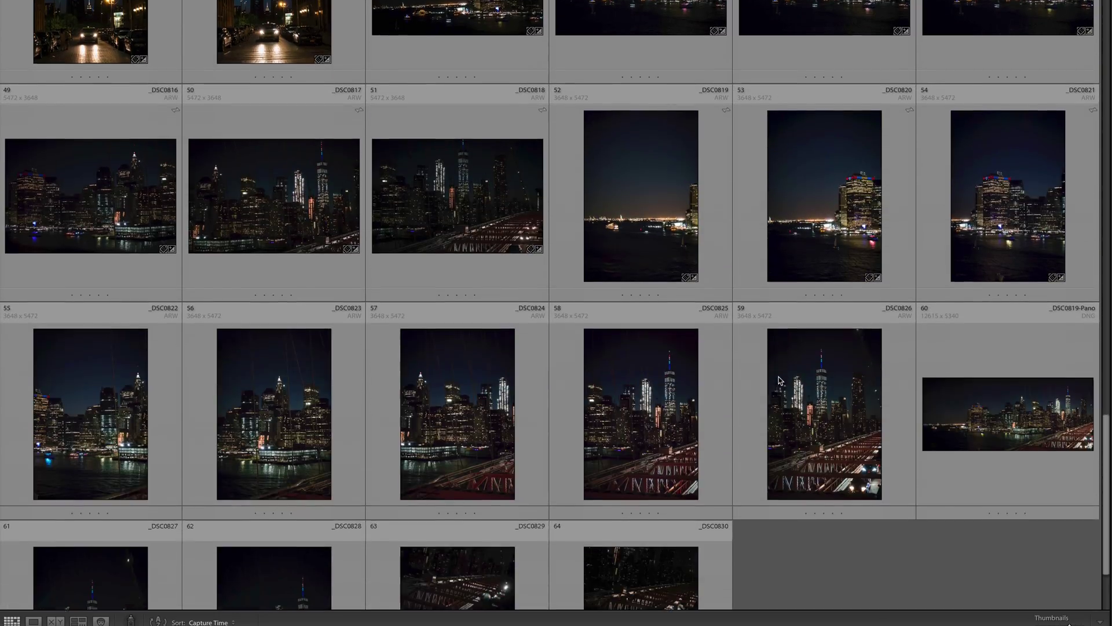
{"action": "scroll", "coordinate": [779, 380], "scroll_direction": "down", "scroll_amount": 1}
{"action": "scroll", "coordinate": [780, 380], "scroll_direction": "up", "scroll_amount": 5}
{"action": "scroll", "coordinate": [779, 381], "scroll_direction": "up", "scroll_amount": 5}
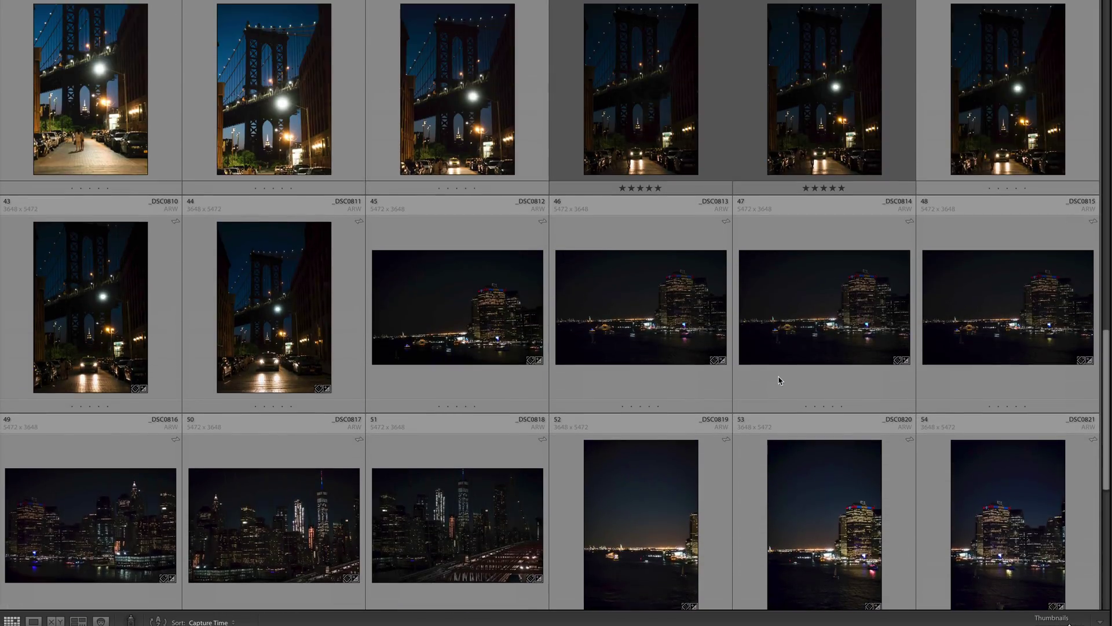
{"action": "scroll", "coordinate": [779, 381], "scroll_direction": "up", "scroll_amount": 3}
{"action": "scroll", "coordinate": [779, 381], "scroll_direction": "up", "scroll_amount": 1}
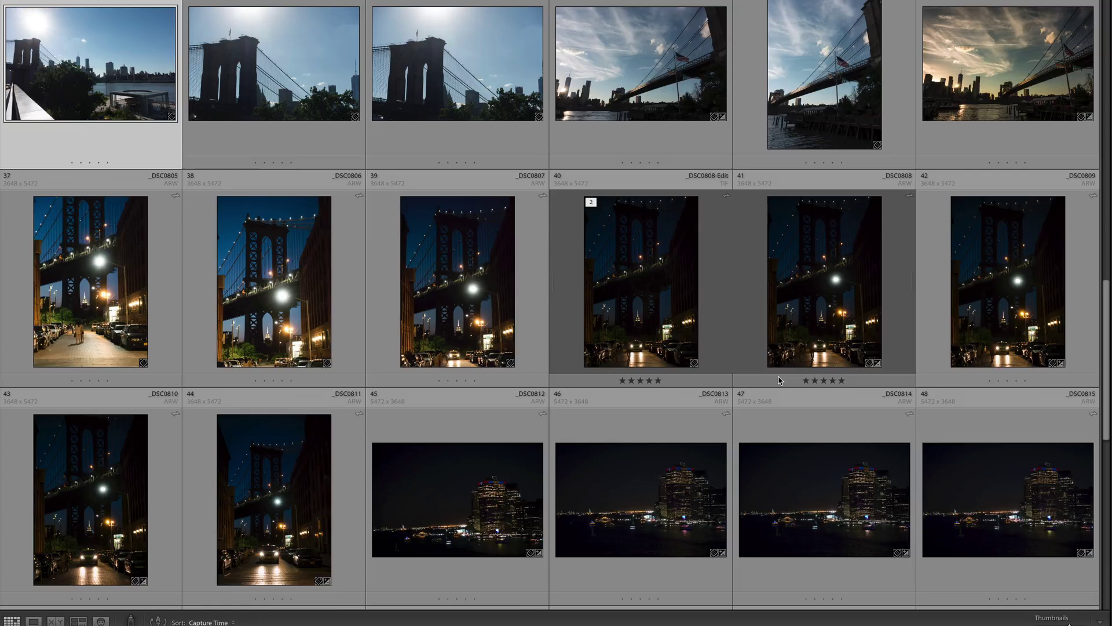
{"action": "key", "text": "x"}
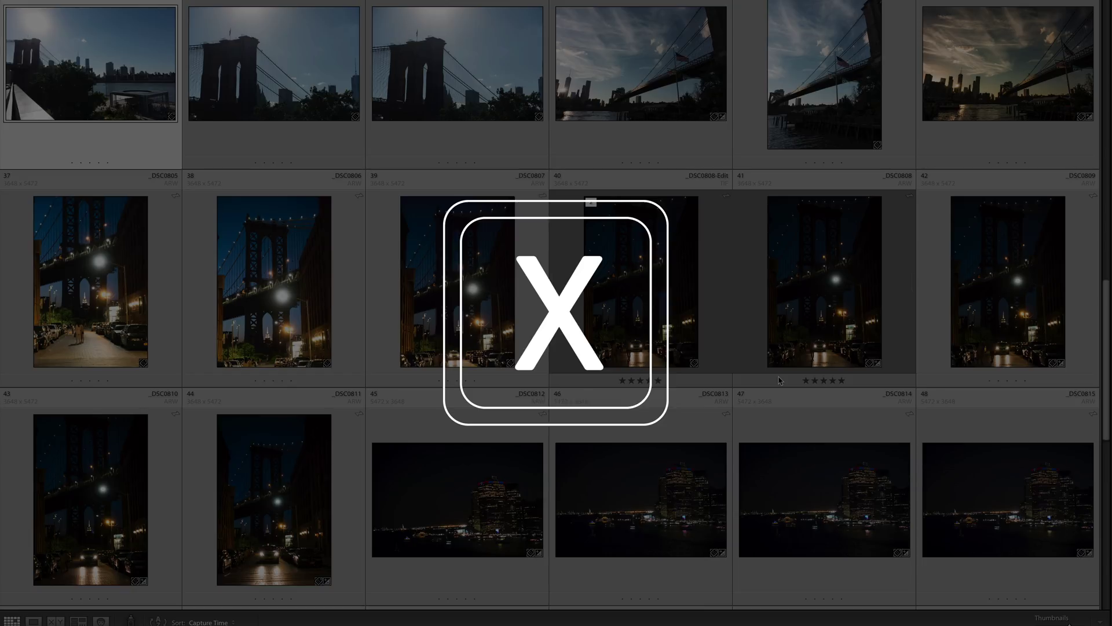
{"action": "key", "text": "p"}
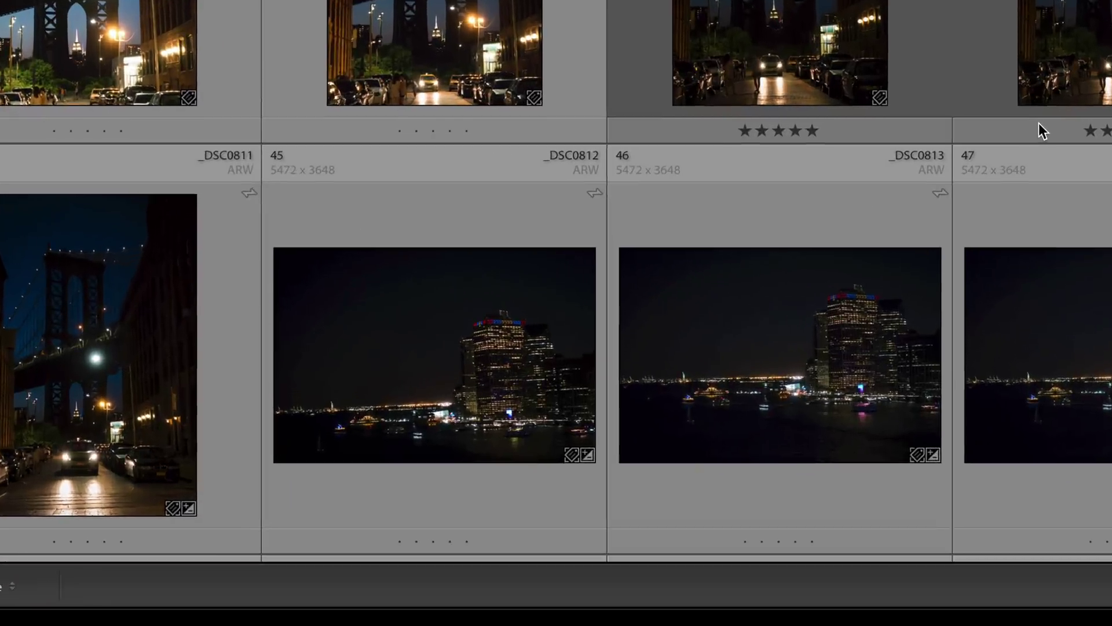
- Reject the hazy daytime bridge photos 31, 32 and 33
{"action": "key", "text": "x"}
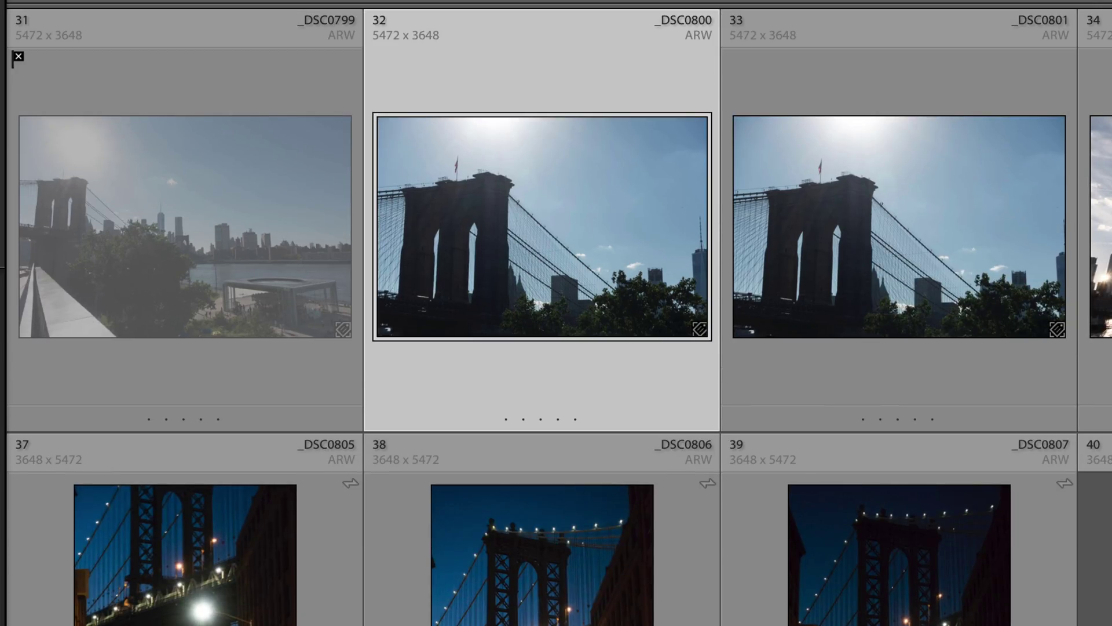
{"action": "key", "text": "x"}
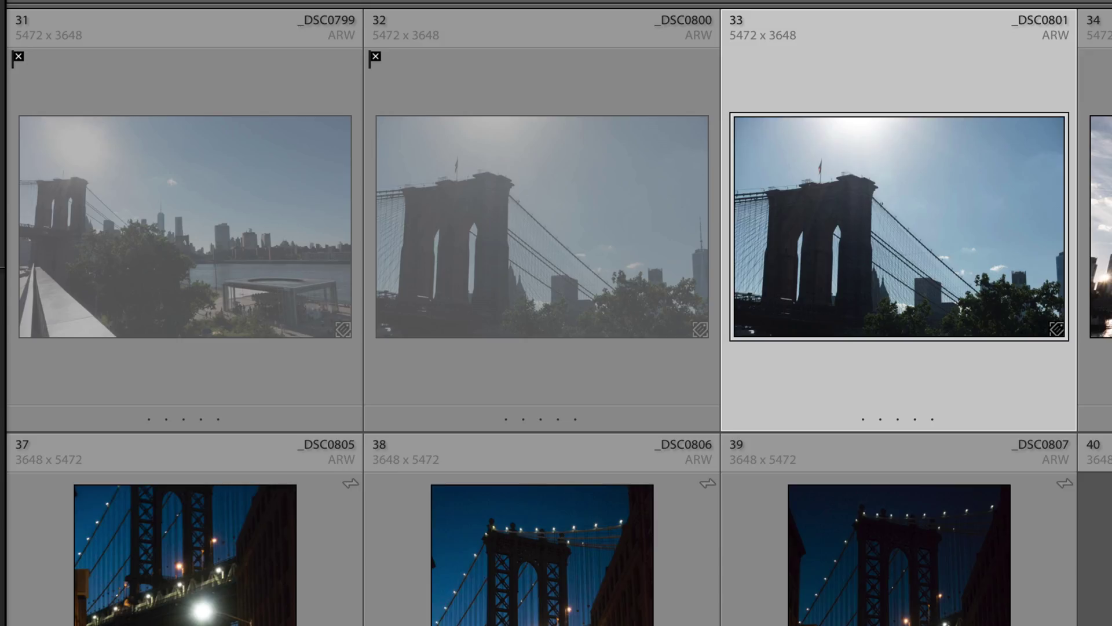
{"action": "key", "text": "x"}
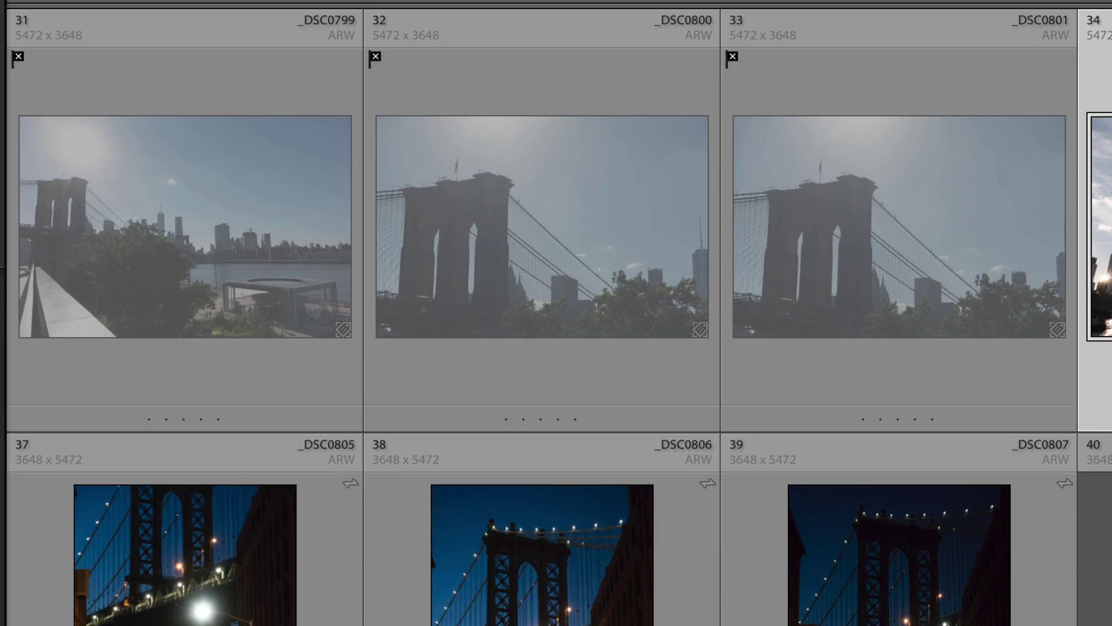
- Flag bridge photos 34, 35 and 36 as picks
{"action": "key", "text": "p"}
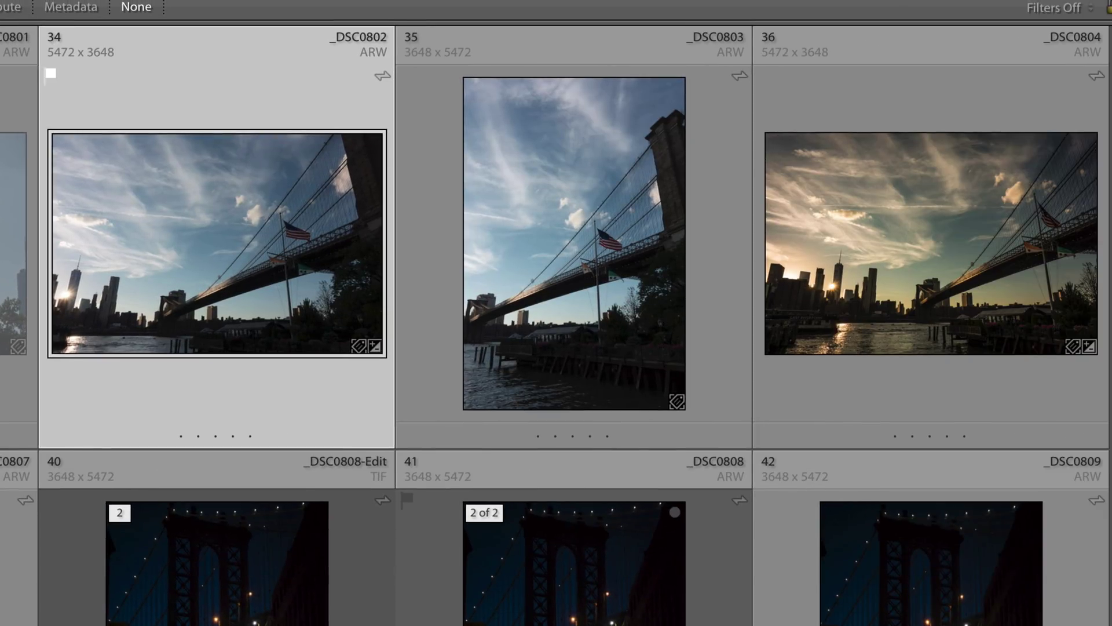
{"action": "key", "text": "p"}
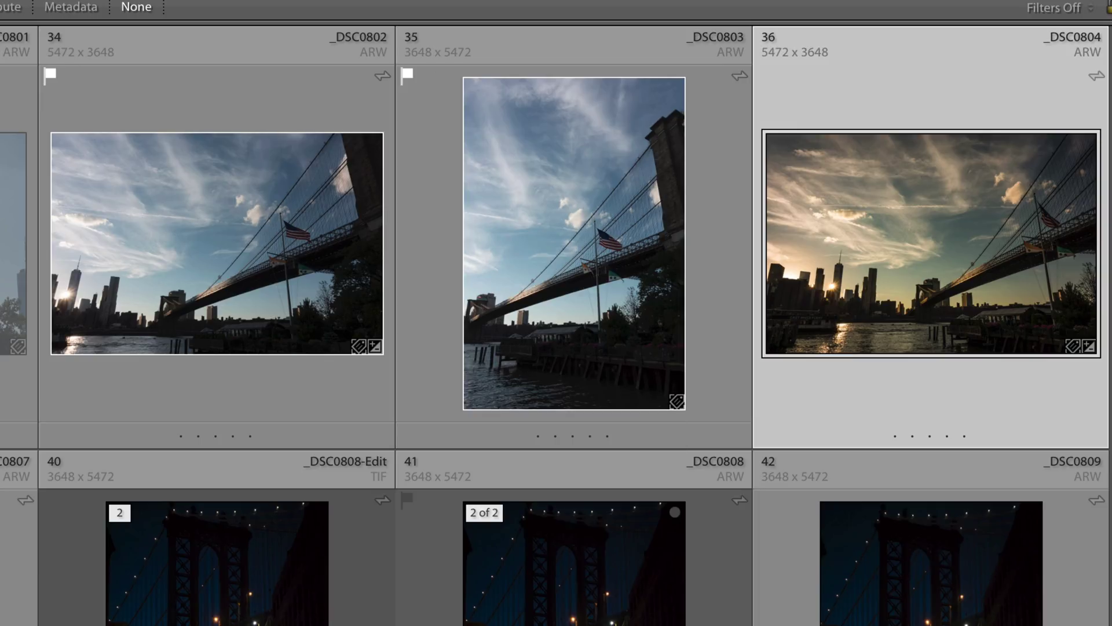
{"action": "key", "text": "p"}
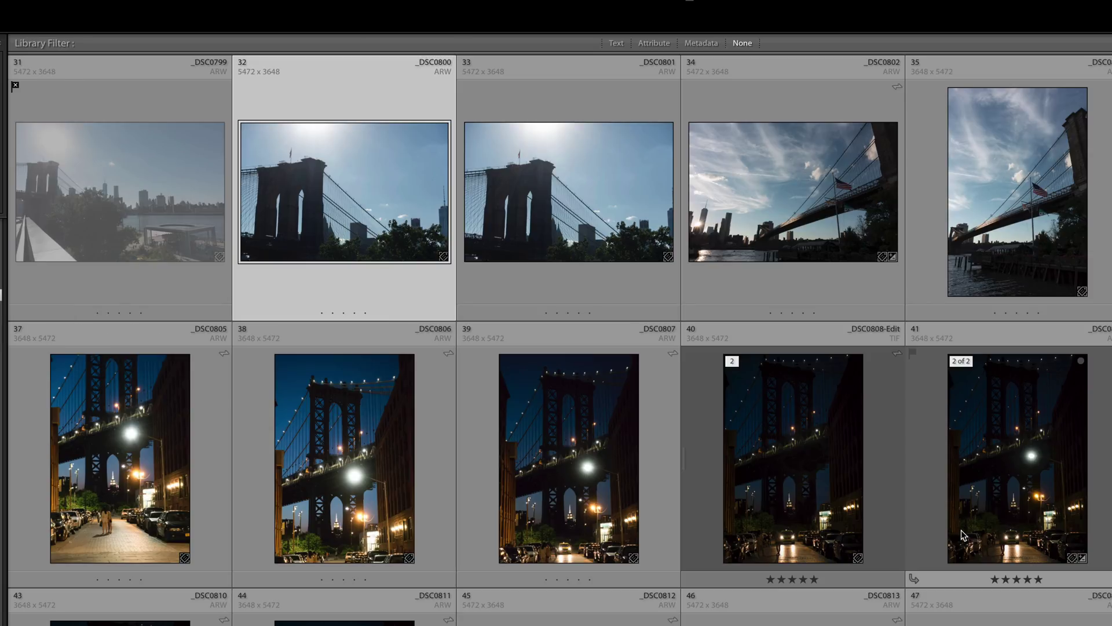
- Reject photos 32 and 33 with Shift+X and pick photo 36 with Shift+P
{"action": "key", "text": "shift+x"}
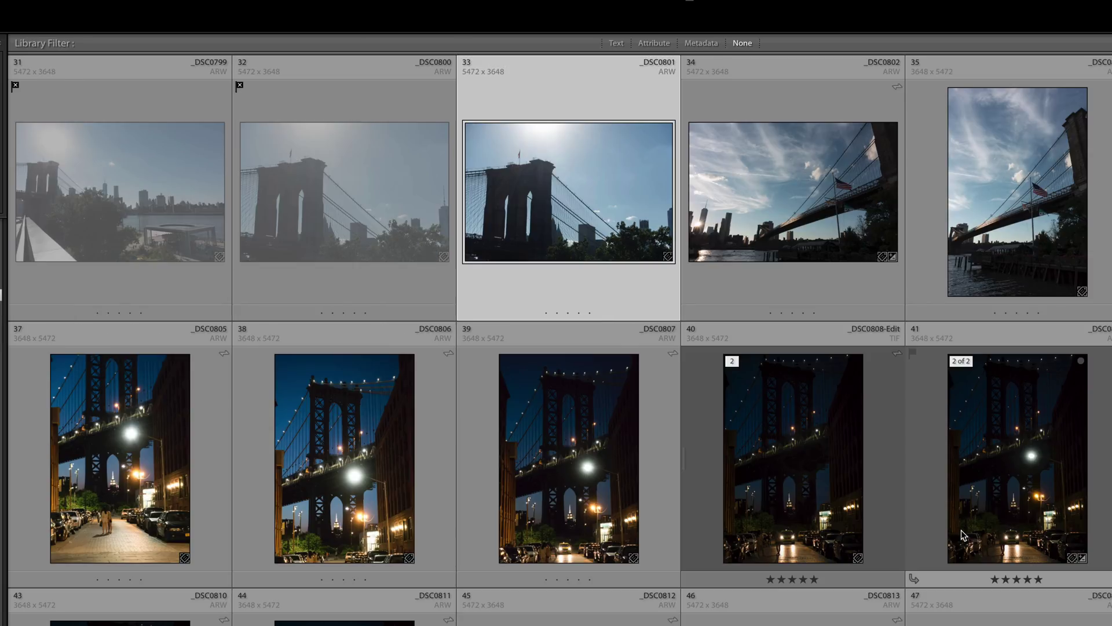
{"action": "key", "text": "shift+x"}
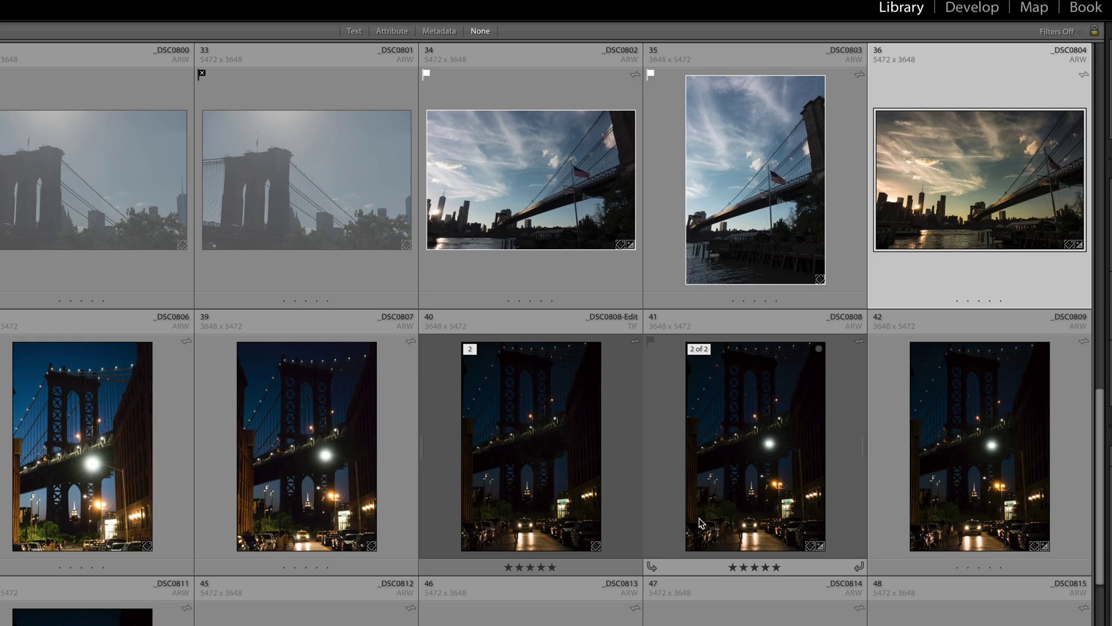
{"action": "key", "text": "shift+p"}
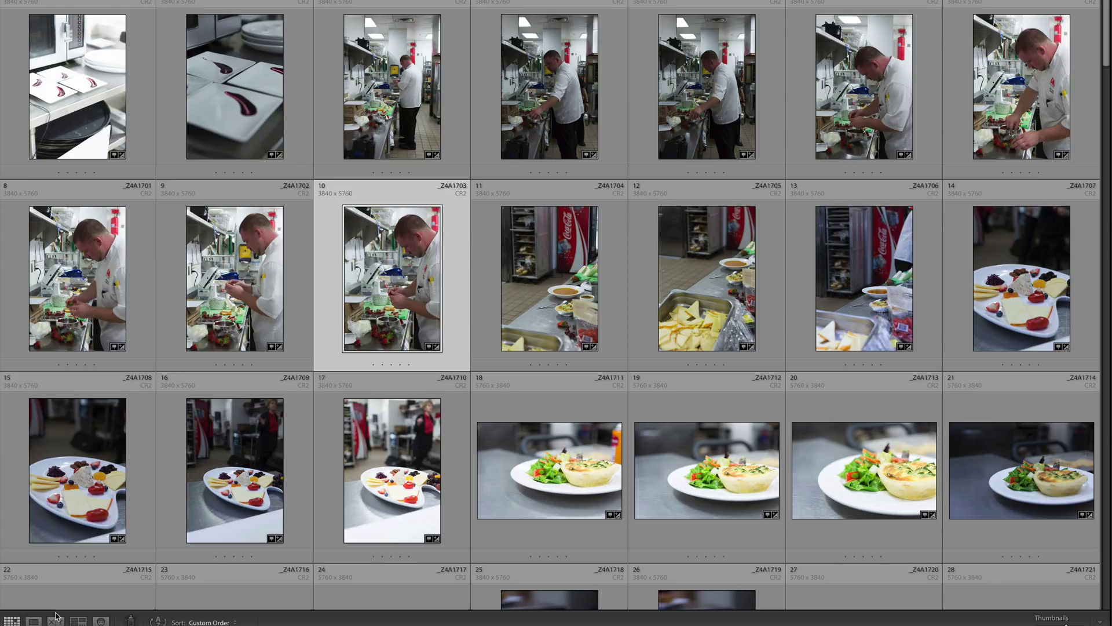
- Pick chef photo 4 and reject photo 5 in the kitchen shoot
{"action": "key", "text": "Up"}
{"action": "key", "text": "Right"}
{"action": "key", "text": "Right"}
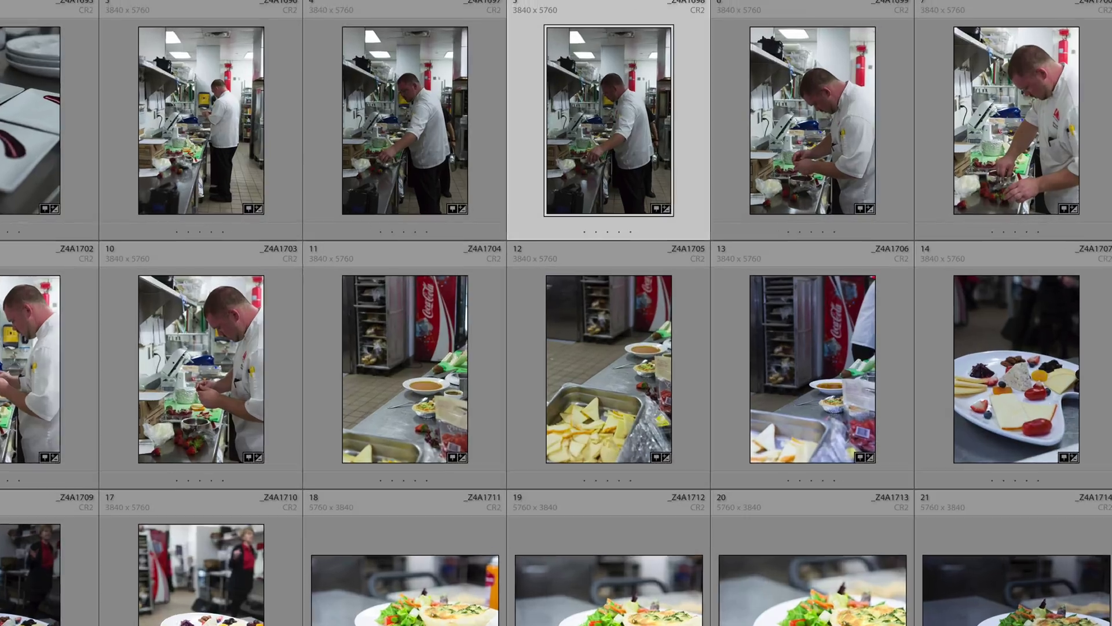
{"action": "key", "text": "Left"}
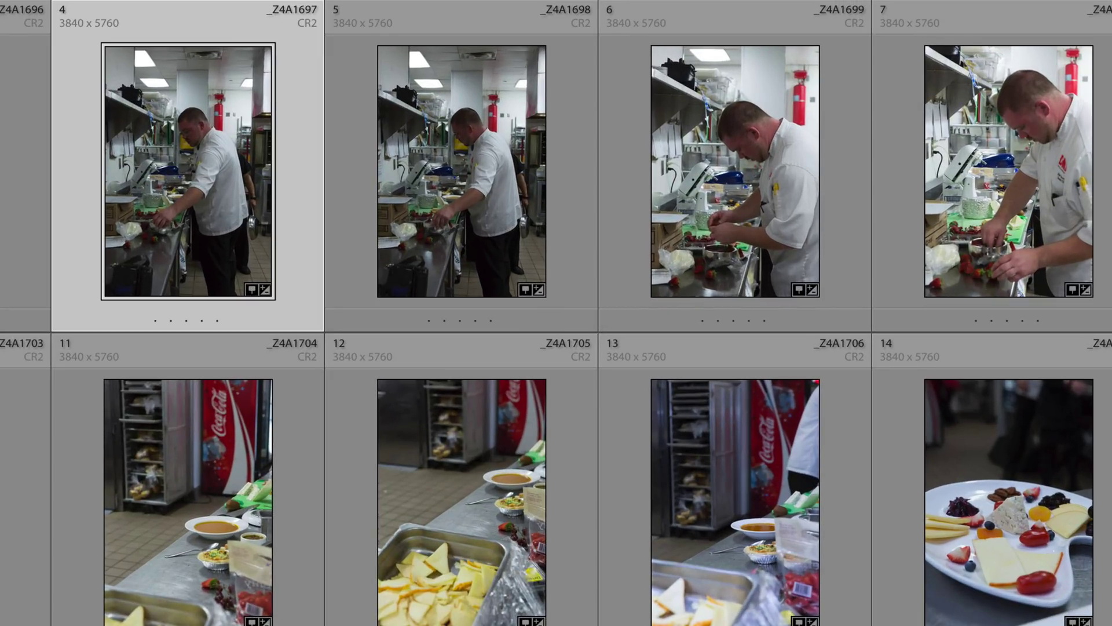
{"action": "key", "text": "p"}
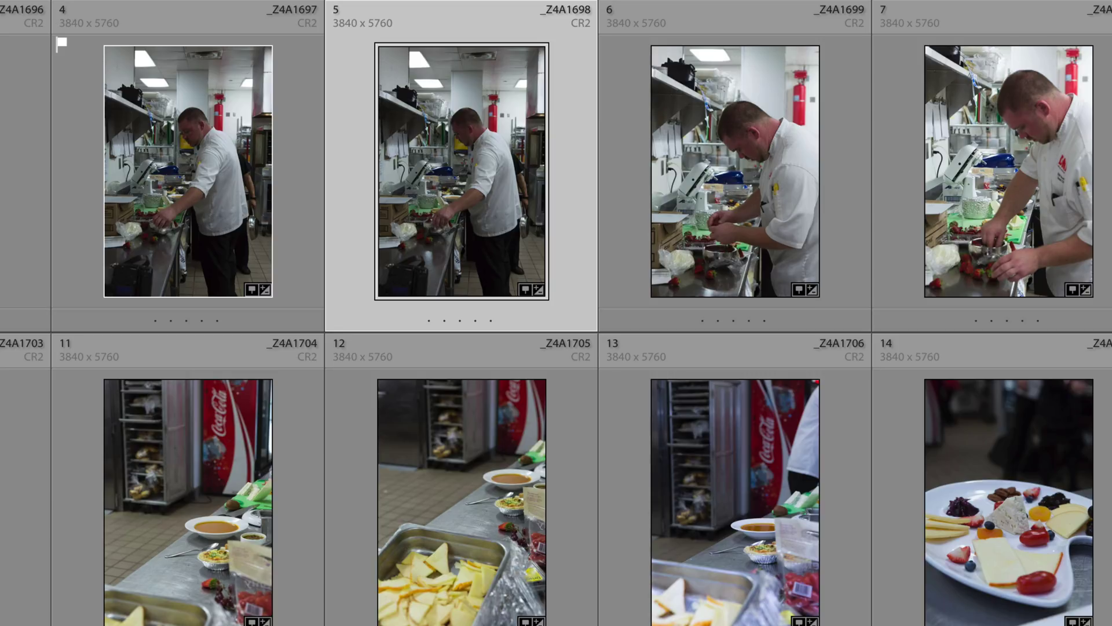
{"action": "key", "text": "x"}
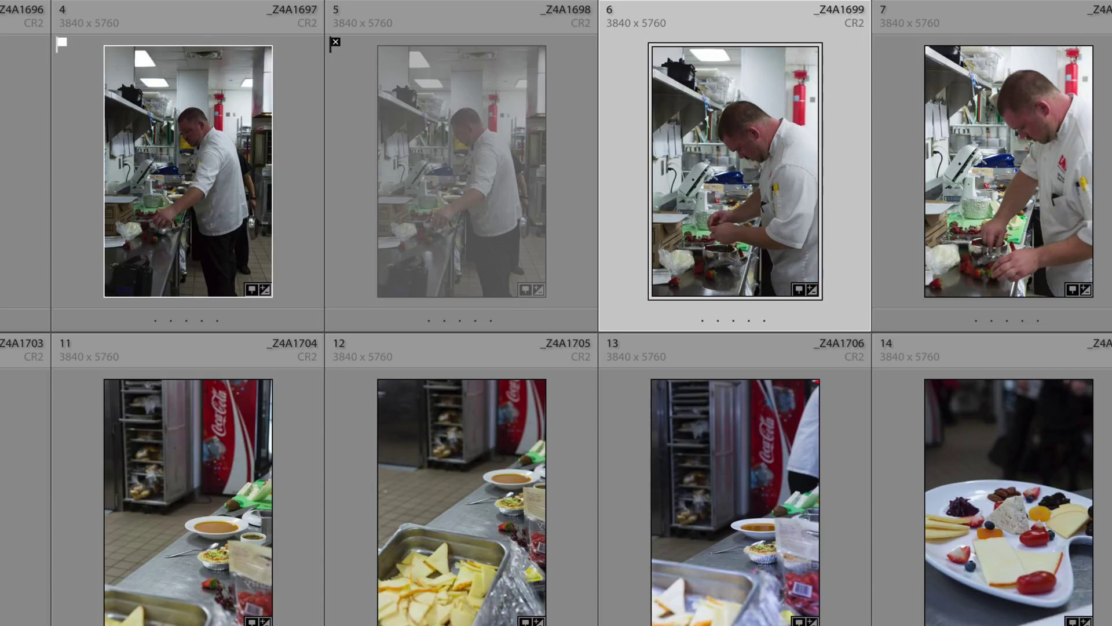
- Arrow through the kitchen shoot grid to review the remaining photos
{"action": "key", "text": "Down"}
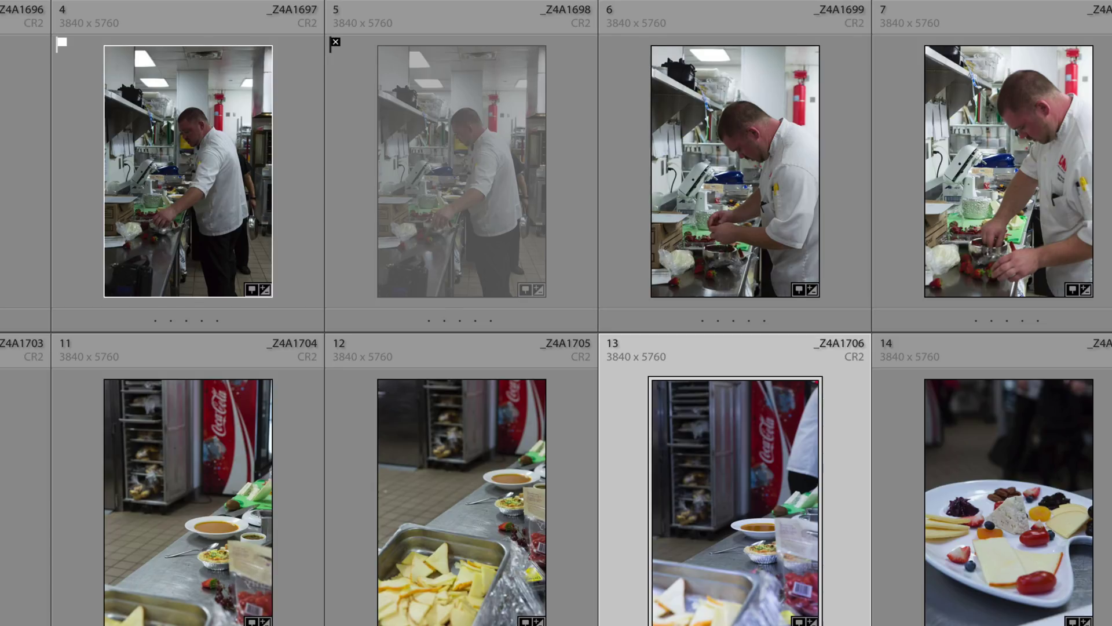
{"action": "key", "text": "Left"}
{"action": "key", "text": "Left"}
{"action": "key", "text": "Left"}
{"action": "key", "text": "Left"}
{"action": "key", "text": "Down"}
{"action": "key", "text": "Right"}
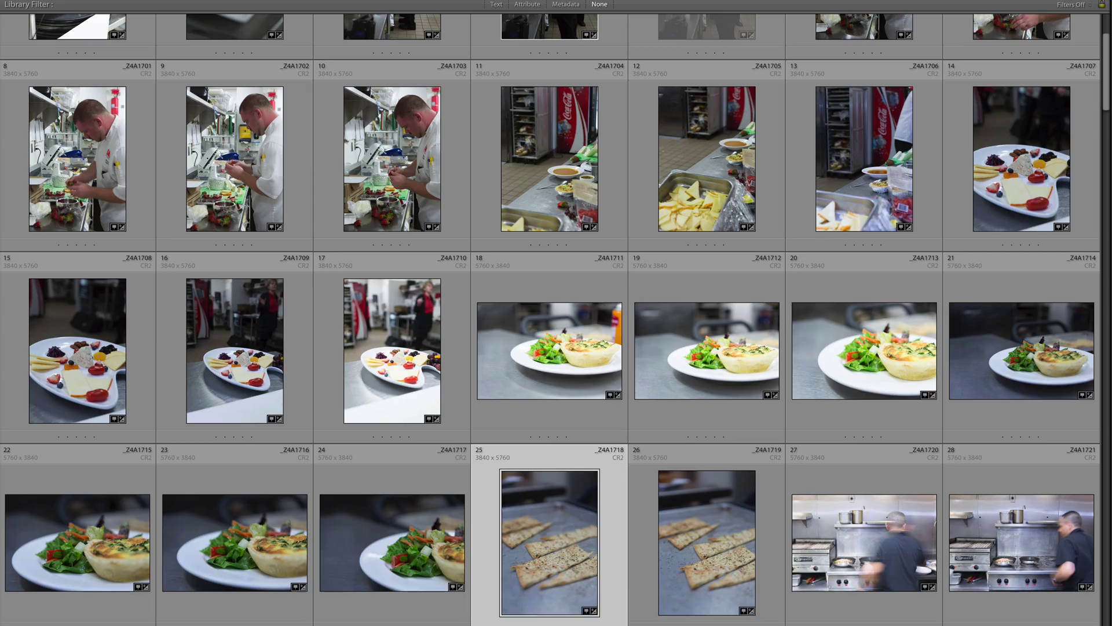
{"action": "key", "text": "Up"}
{"action": "key", "text": "Down"}
{"action": "key", "text": "Left"}
{"action": "key", "text": "Left"}
{"action": "key", "text": "Left"}
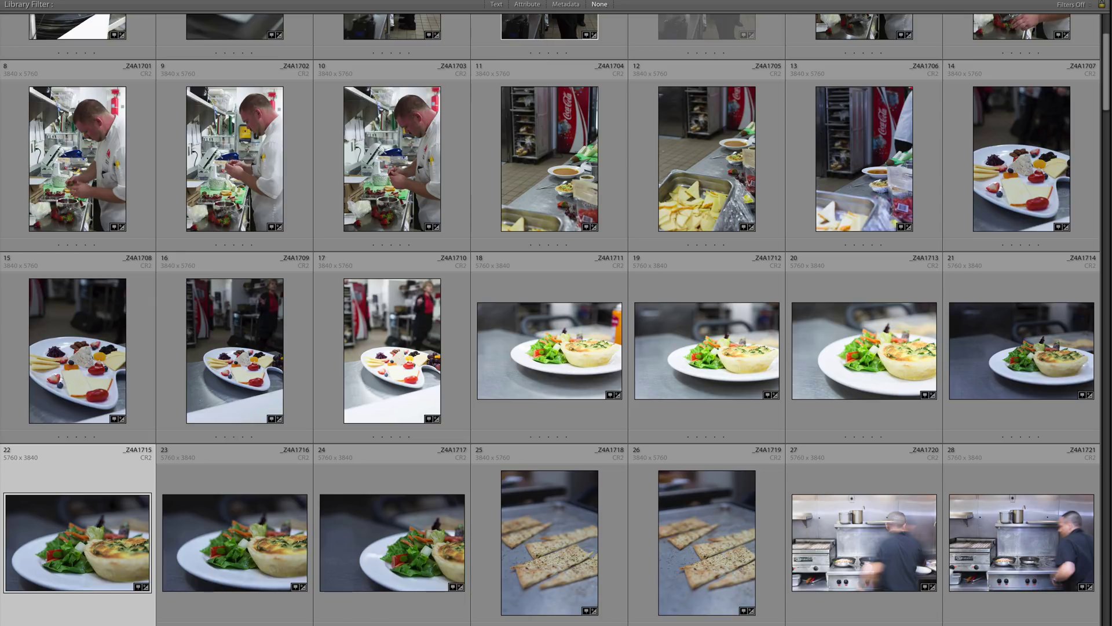
{"action": "key", "text": "Right"}
{"action": "key", "text": "Left"}
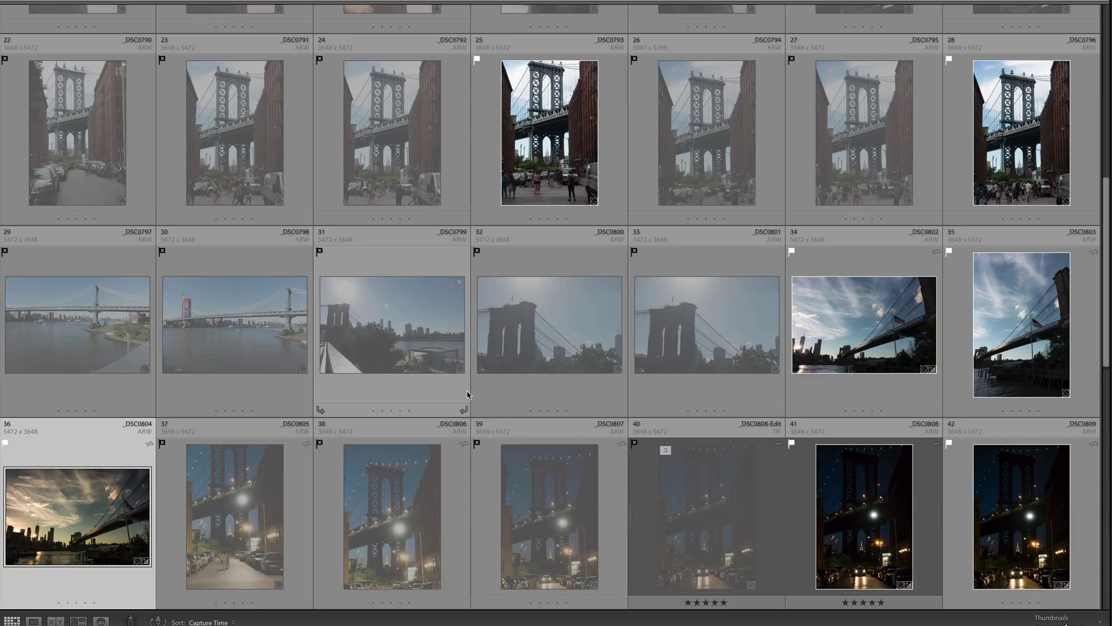
- Turn the library filters off with Cmd+L so the whole bridge shoot shows
{"action": "key", "text": "super+l"}
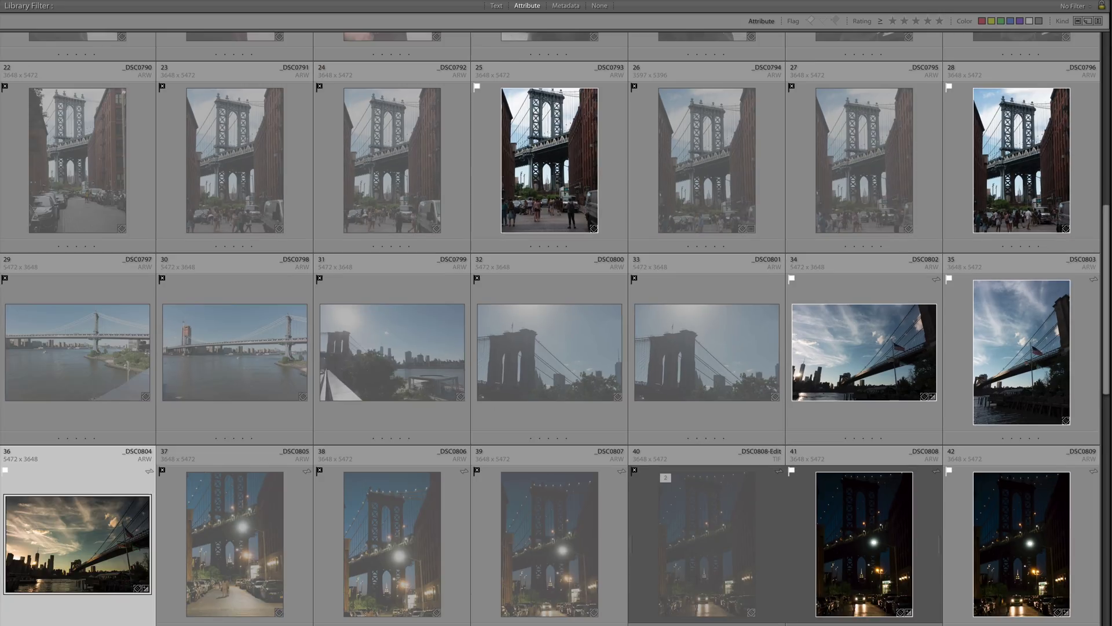
- Filter the grid to flagged picks with Ctrl+L, then toggle the filter off again
{"action": "key", "text": "ctrl+l"}
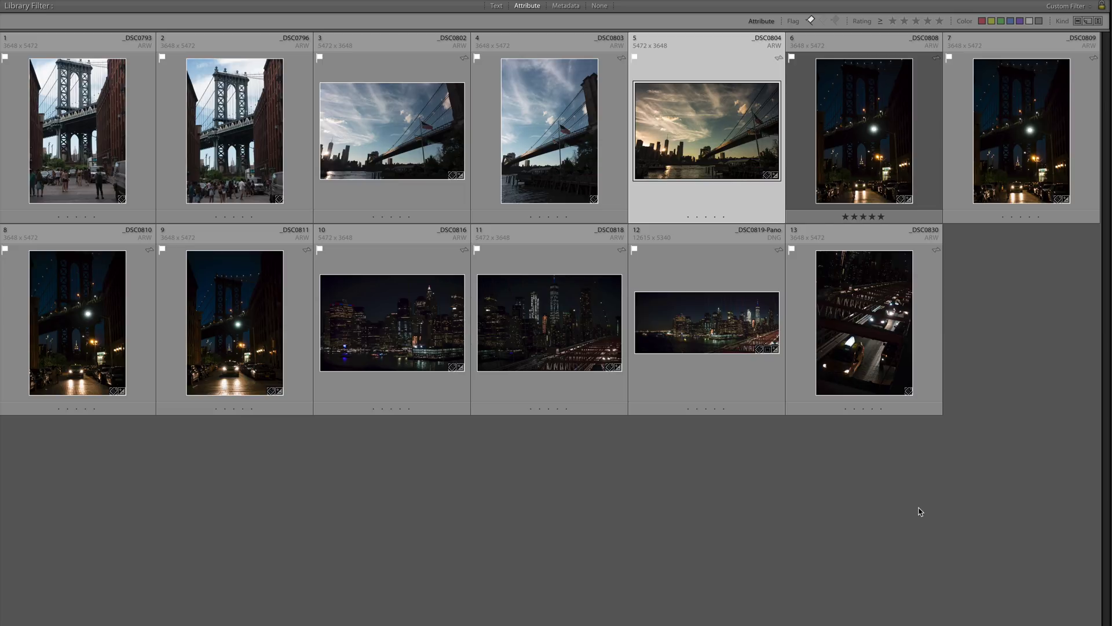
{"action": "key", "text": "ctrl+l"}
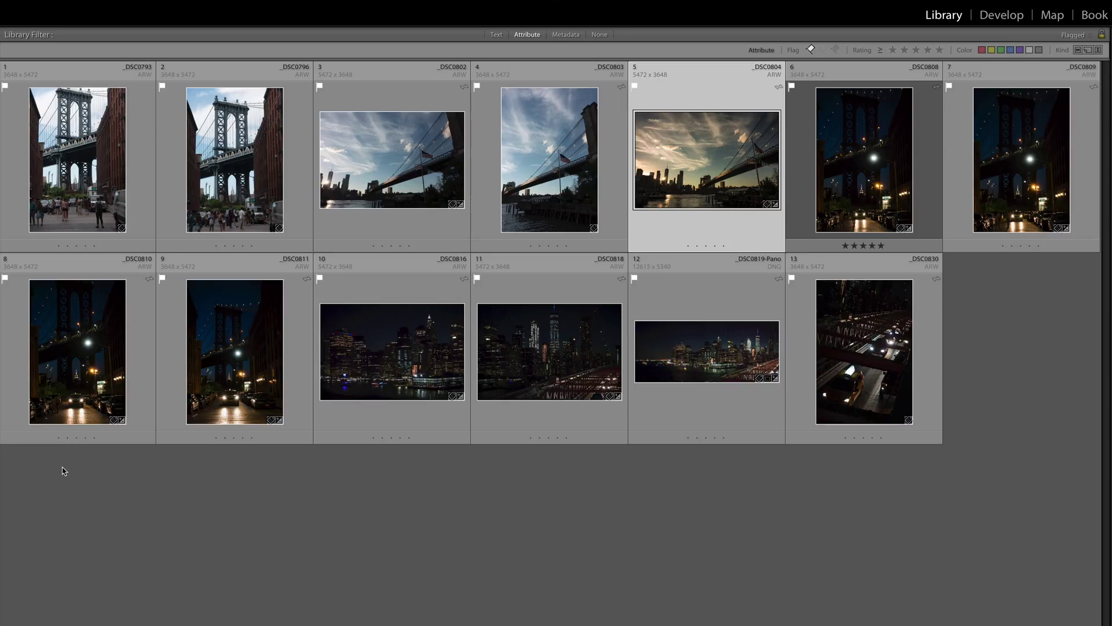
{"action": "key", "text": "d"}
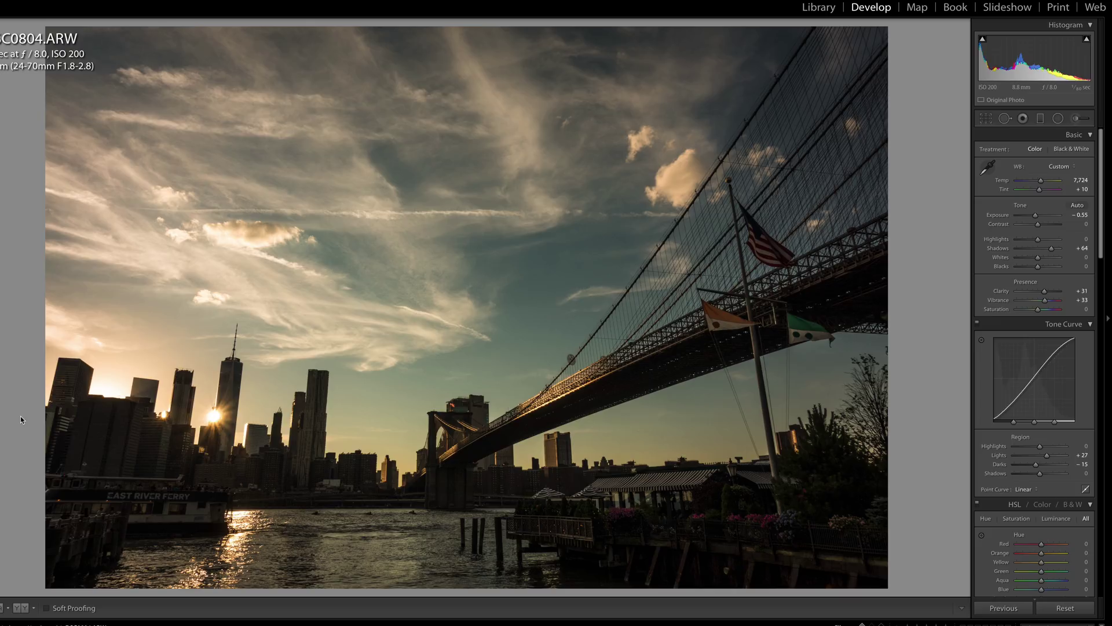
{"action": "key", "text": "g"}
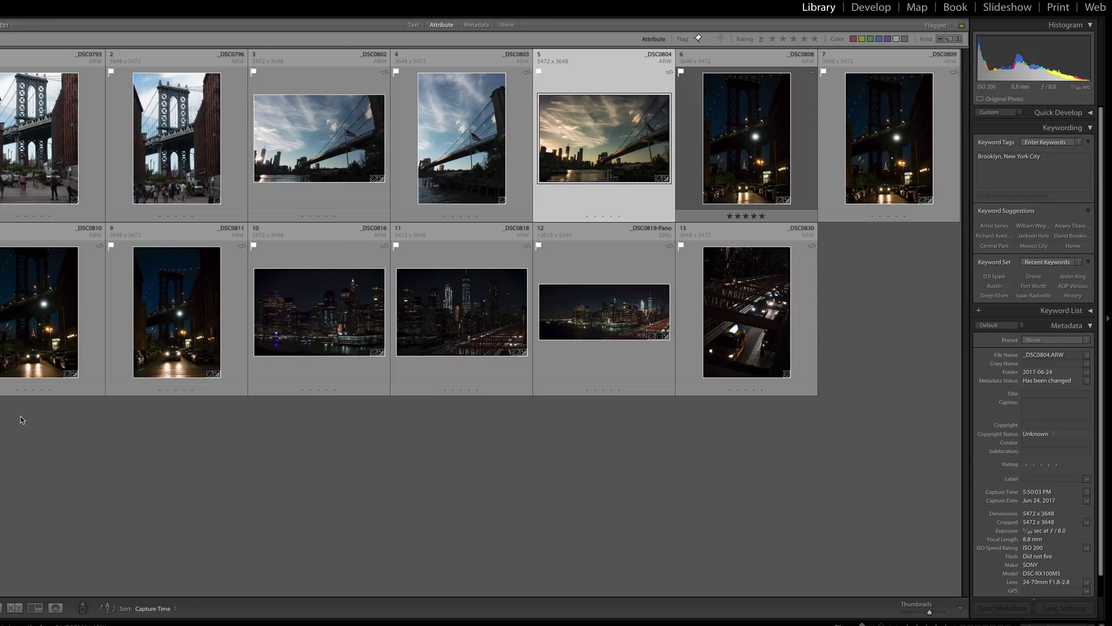
{"action": "key", "text": "shift+Tab"}
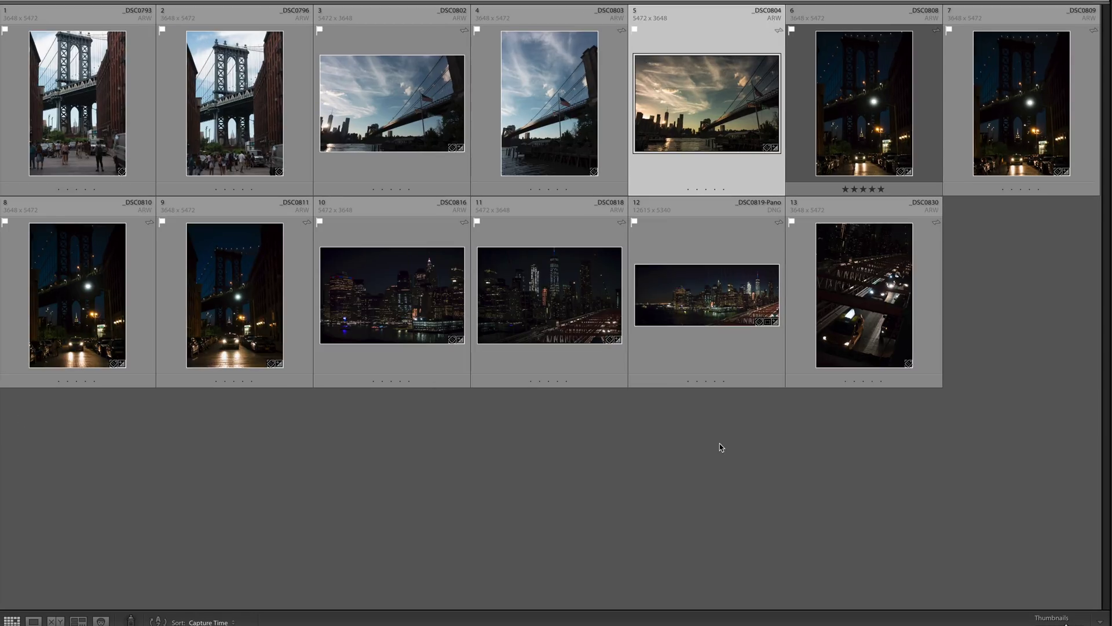
{"action": "key", "text": "shift+Tab"}
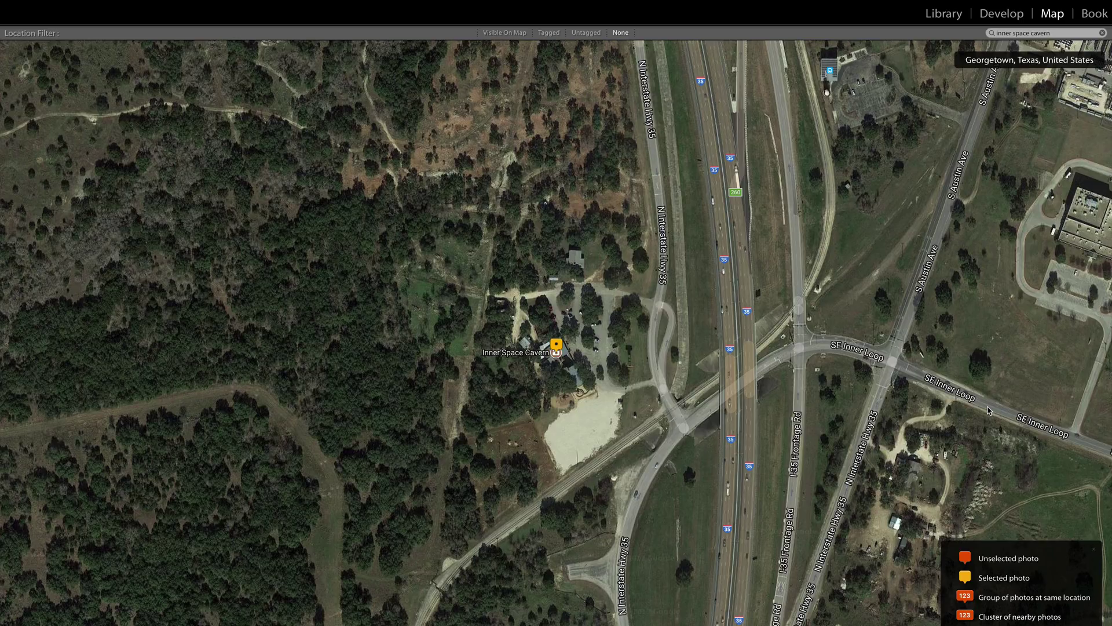
{"action": "key", "text": "d"}
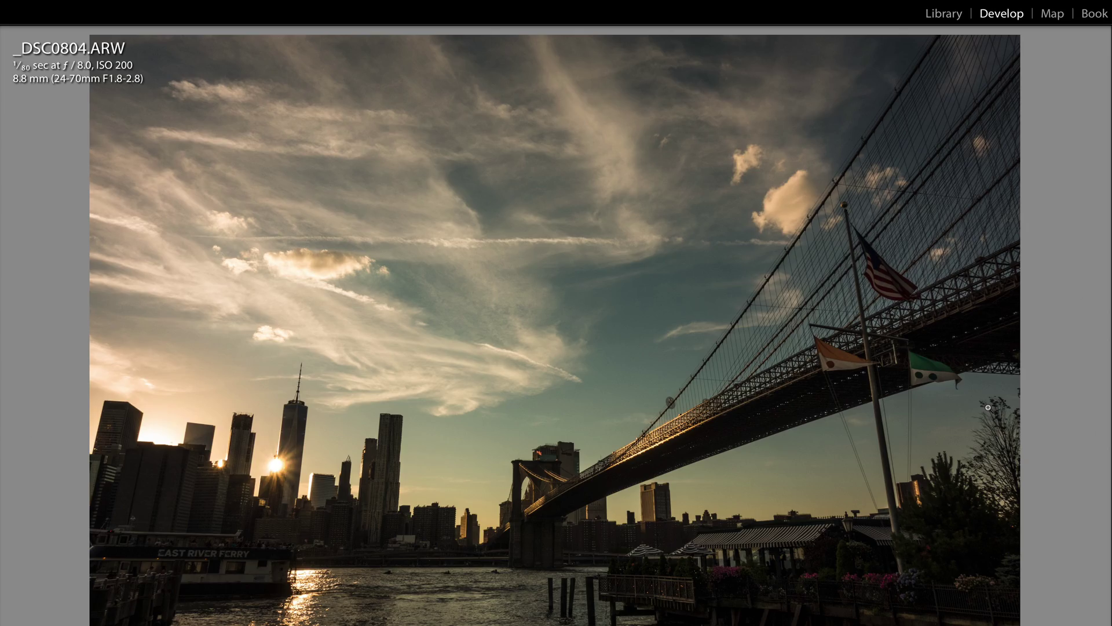
{"action": "key", "text": "g"}
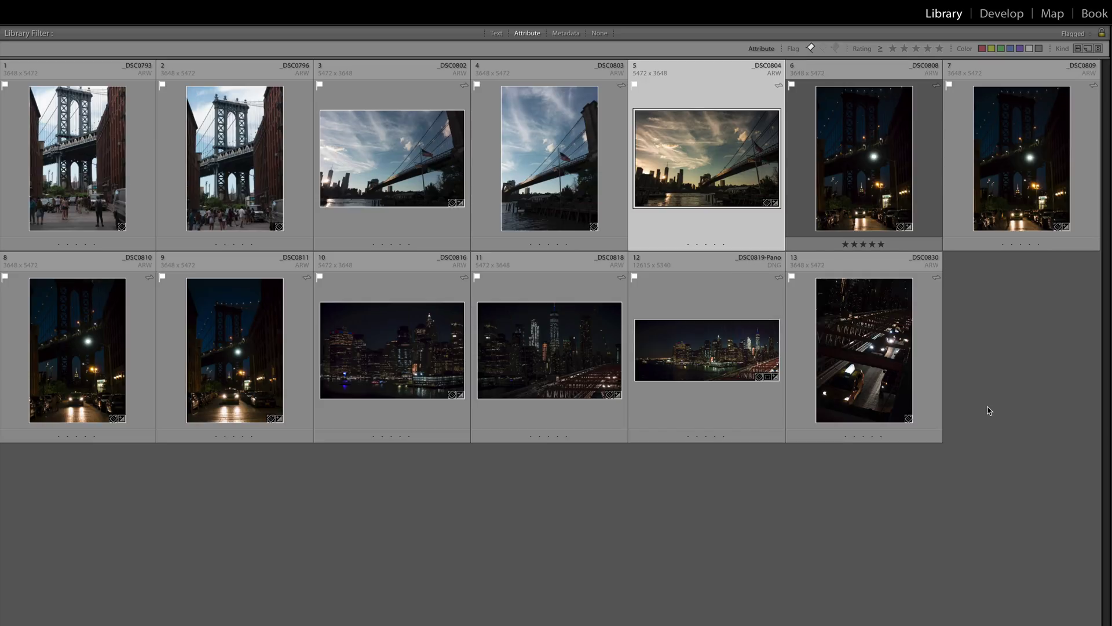